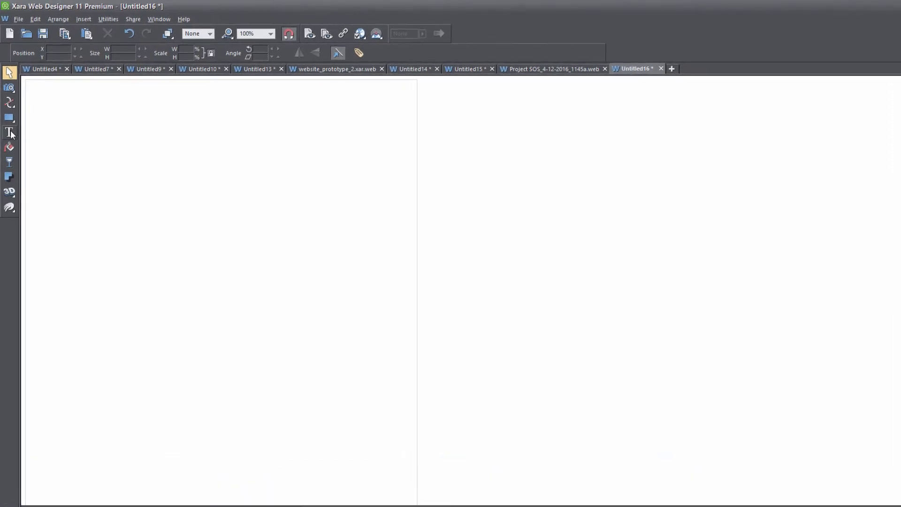
Switch to the Text tool on the blank Untitled16 page
left_click(9, 132)
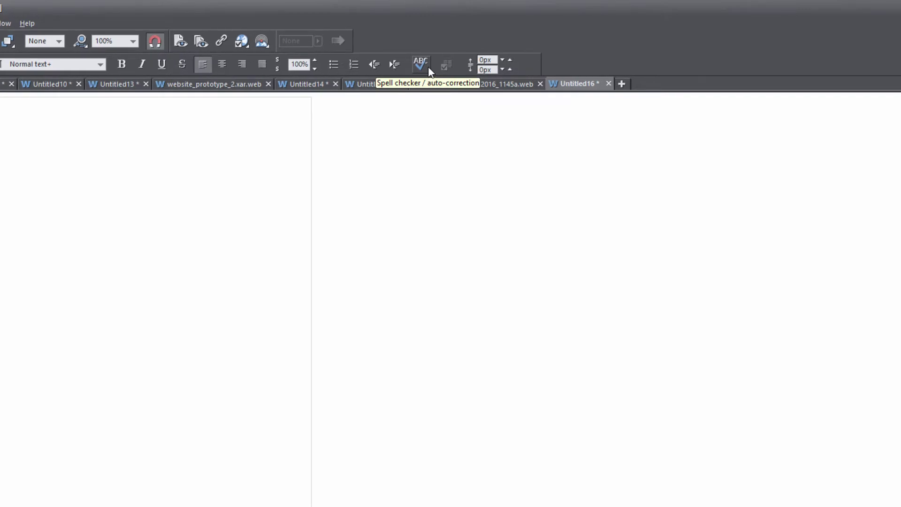
Open the Auto correction options from the infobar's spell-checker menu
left_click(424, 67)
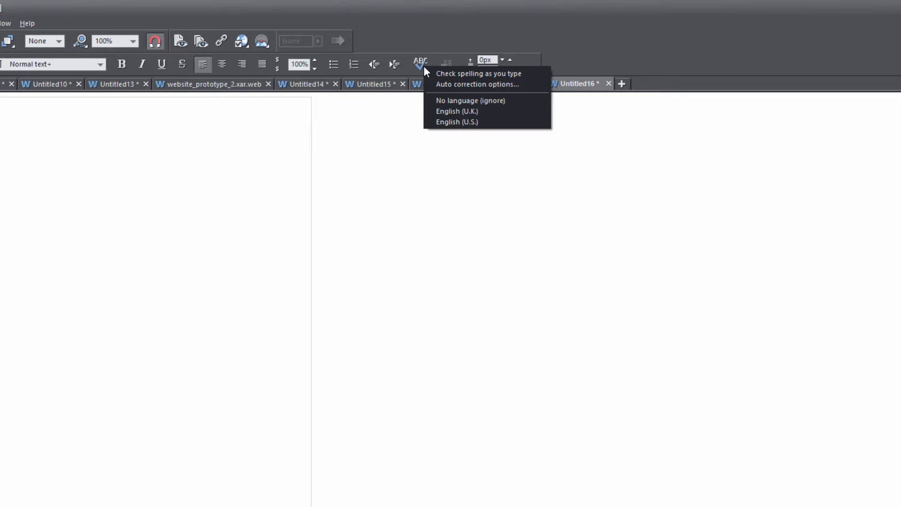
left_click(448, 85)
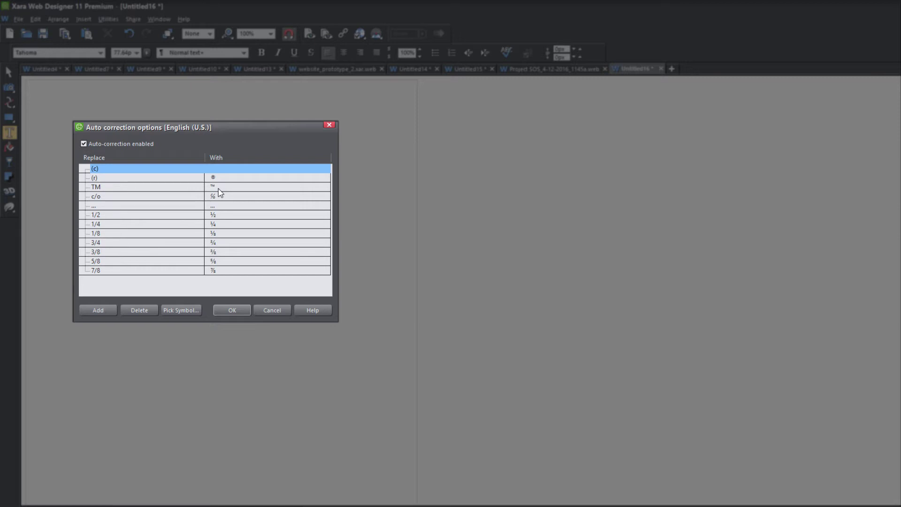
Add an auto-correction entry replacing 'xt' with 'xara template', then add a blank row
left_click(101, 310)
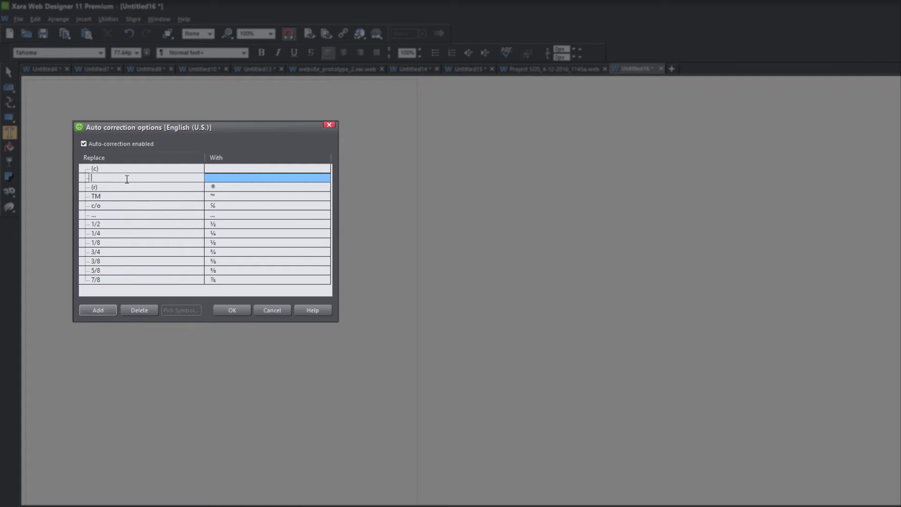
type("xt")
left_click(225, 179)
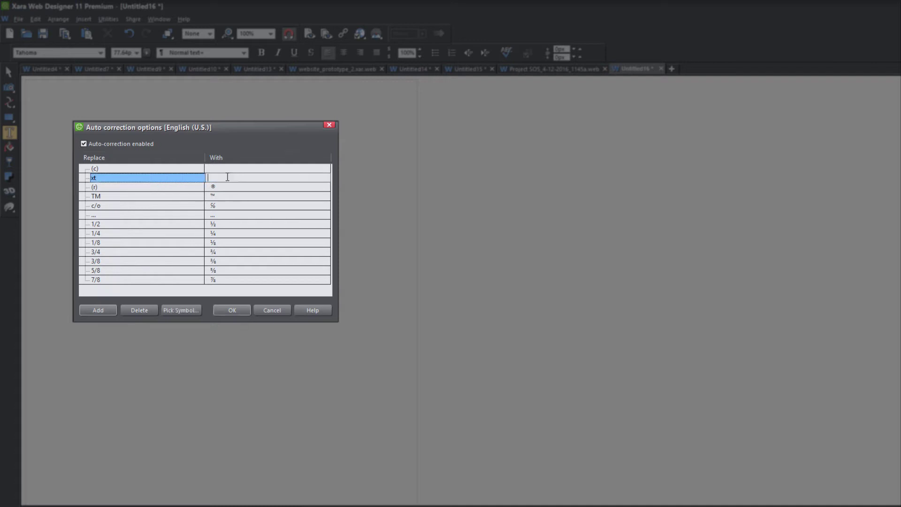
type("xara template")
key("Return")
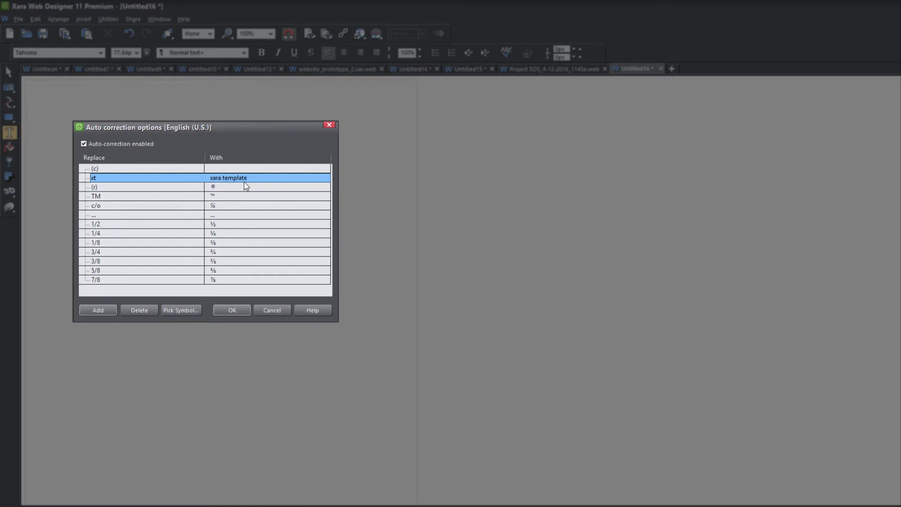
left_click(105, 310)
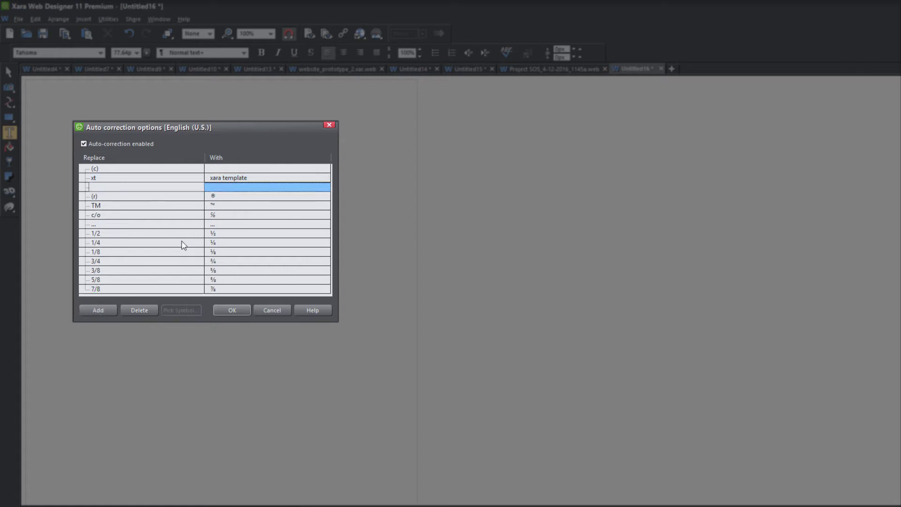
Fill the new row so 'bako' is auto-corrected to 'bake'
type("bako")
left_click(220, 187)
type("bake")
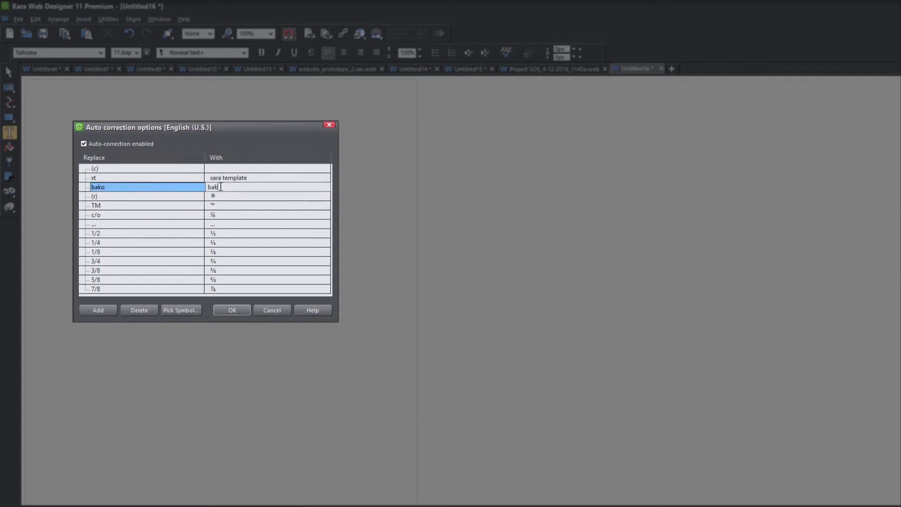
key("Return")
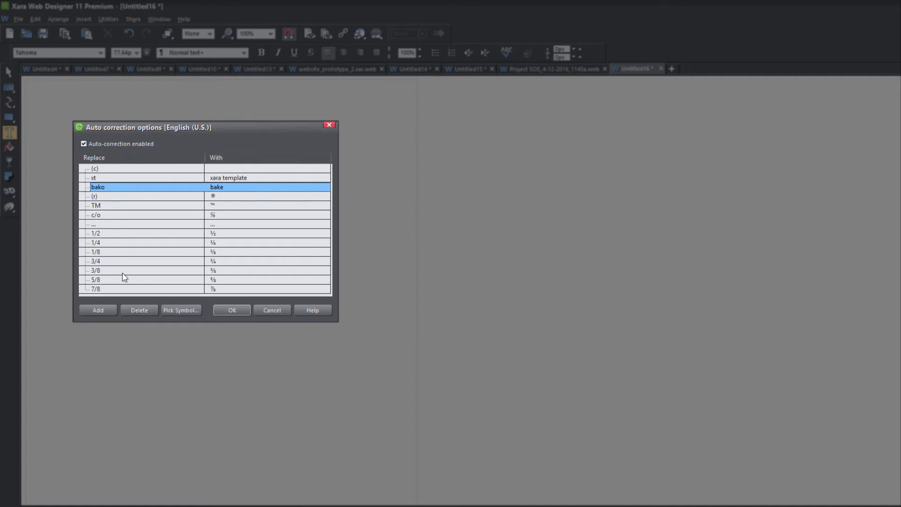
Add a 'ply' entry and open the symbol chooser for its replacement
left_click(102, 311)
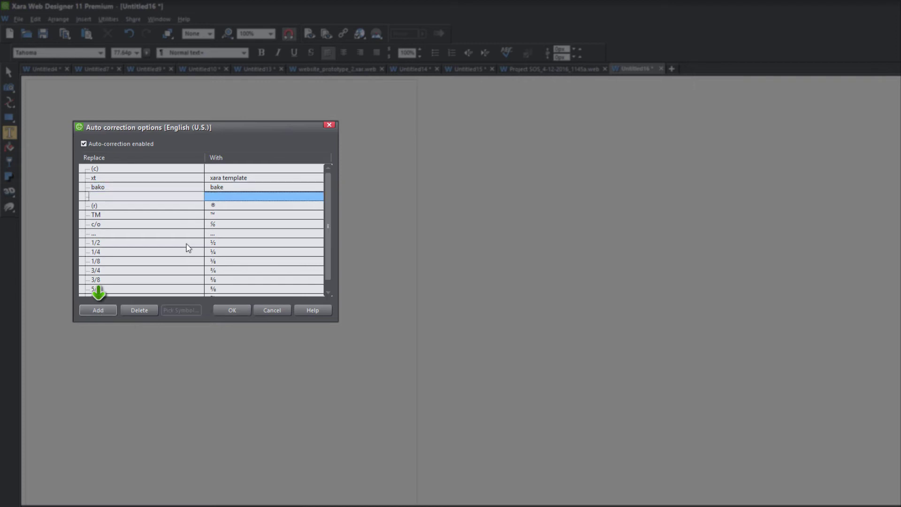
type("ply")
left_click(234, 196)
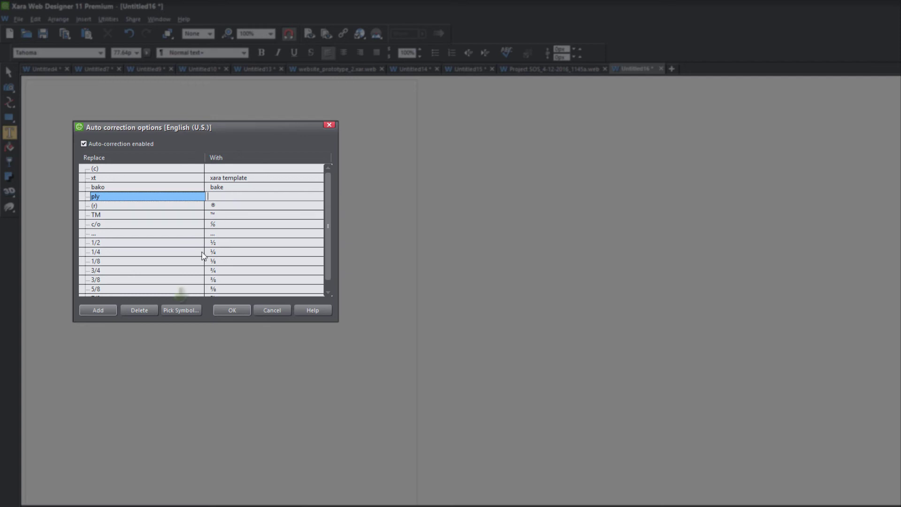
left_click(186, 310)
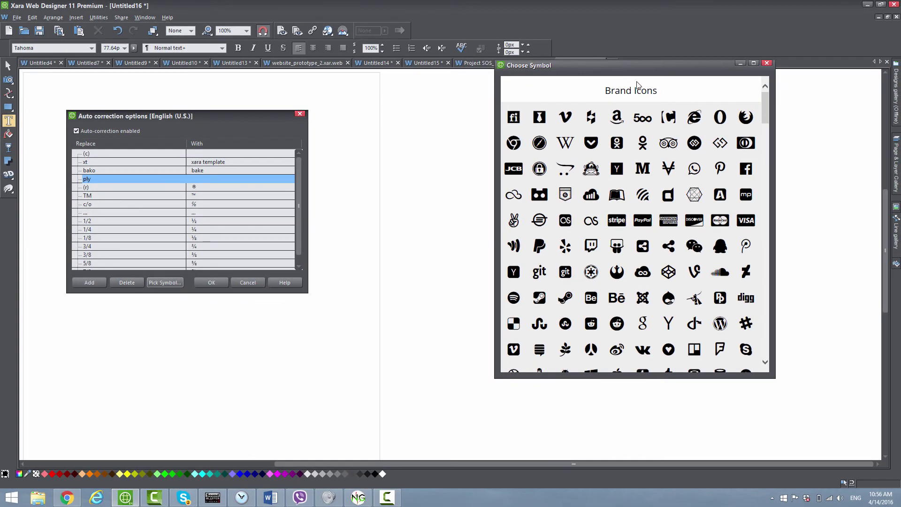
Pick the play triangle ▶ from Video Player Icons as the replacement for 'ply'
left_click(751, 65)
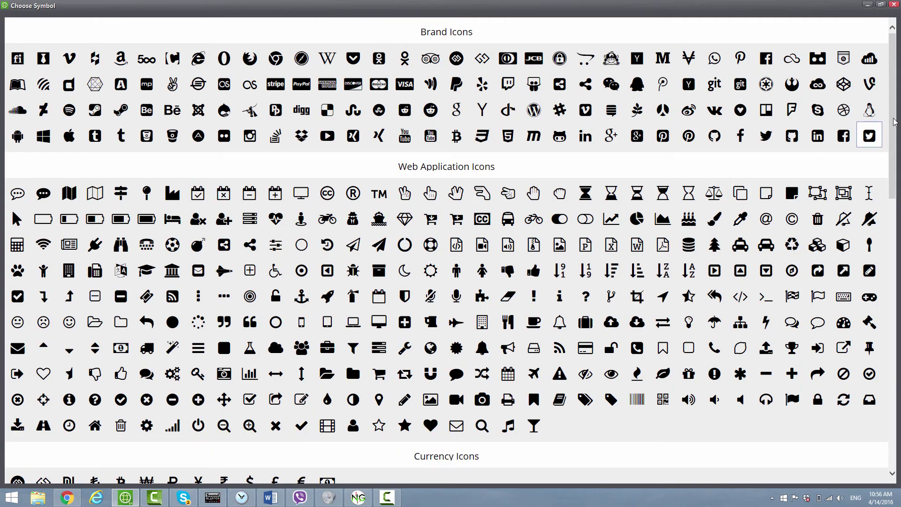
left_click_drag(894, 119, 897, 439)
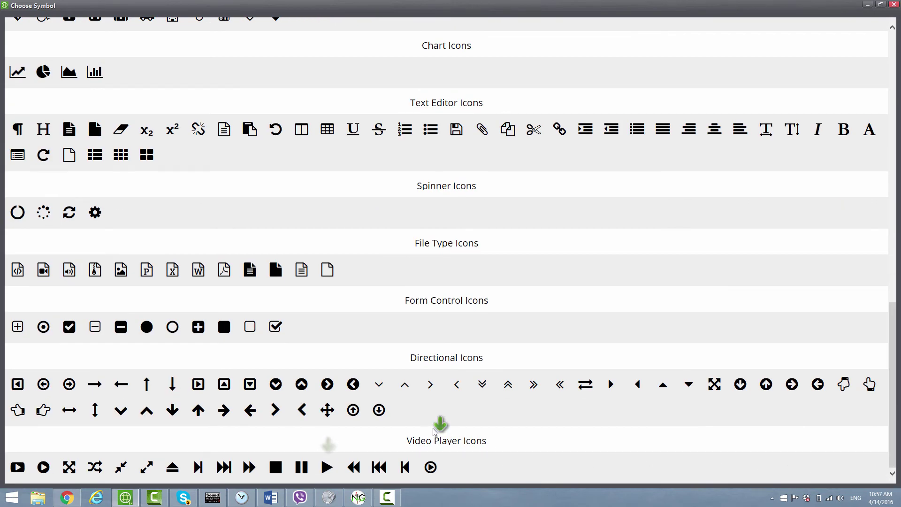
left_click(328, 467)
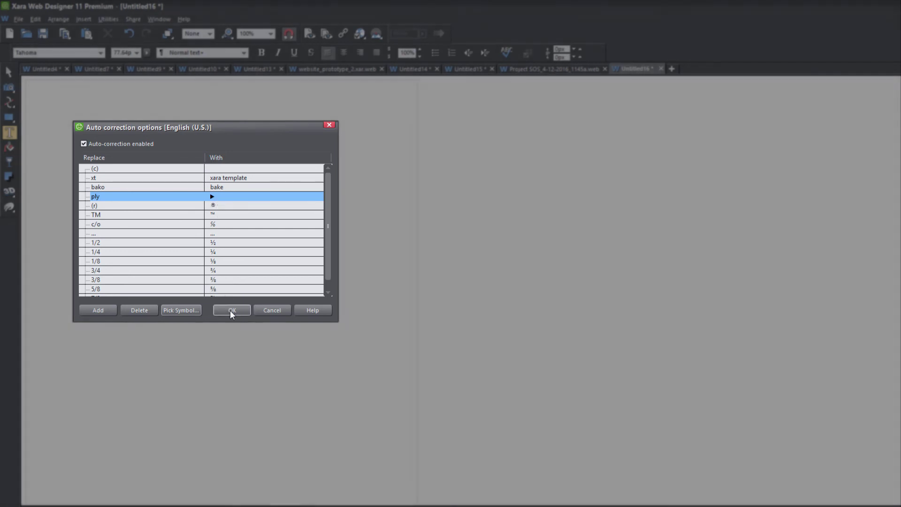
Save the entries, then type 'ply' on the page to produce ▶, and 'xt' below it
left_click(231, 310)
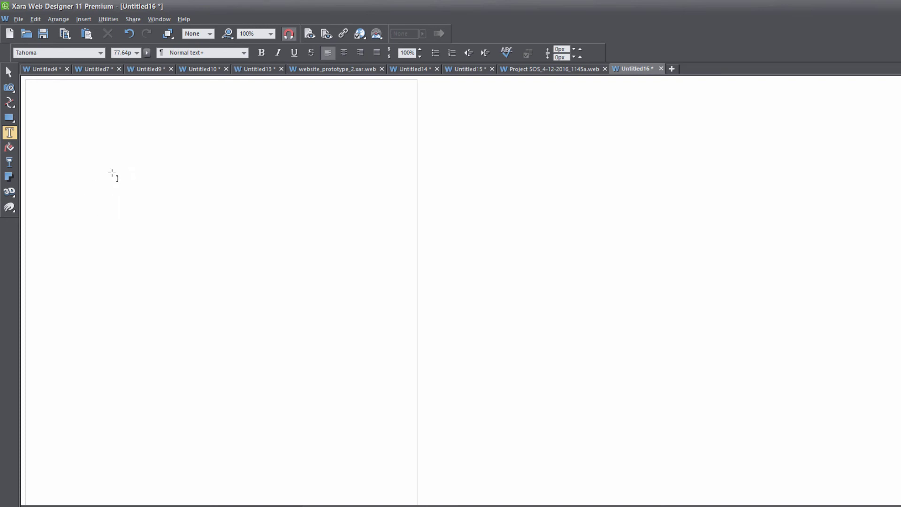
left_click(113, 173)
type("ply")
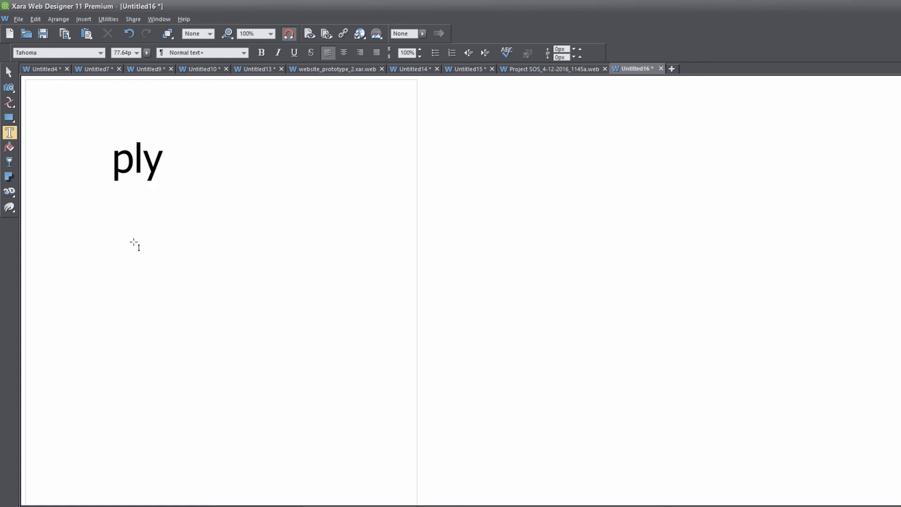
key("Return")
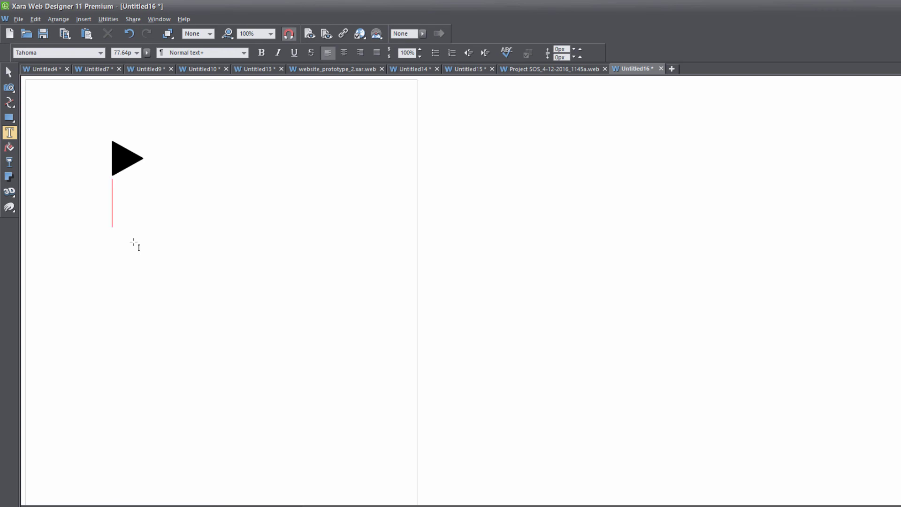
type("xt")
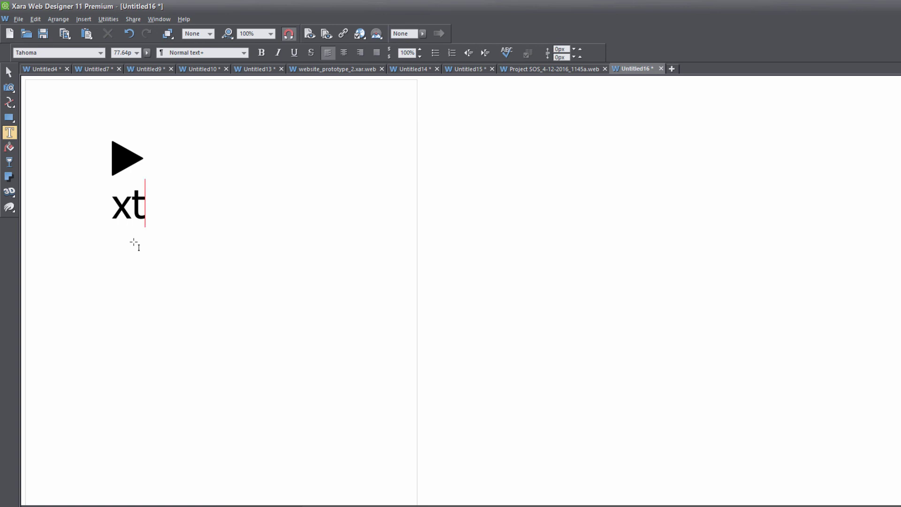
Resume editing after 'xt' so it expands to 'xara template', then type 'tm' for ™
left_click(9, 72)
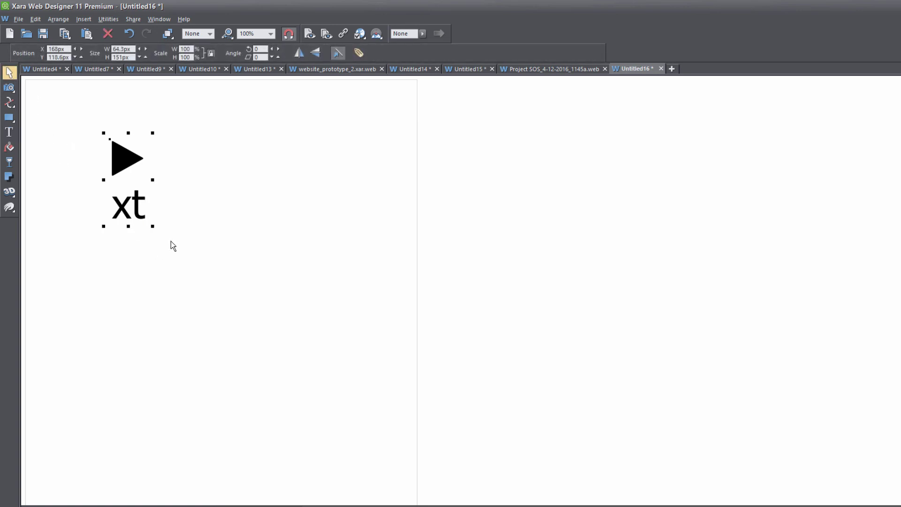
double_click(144, 216)
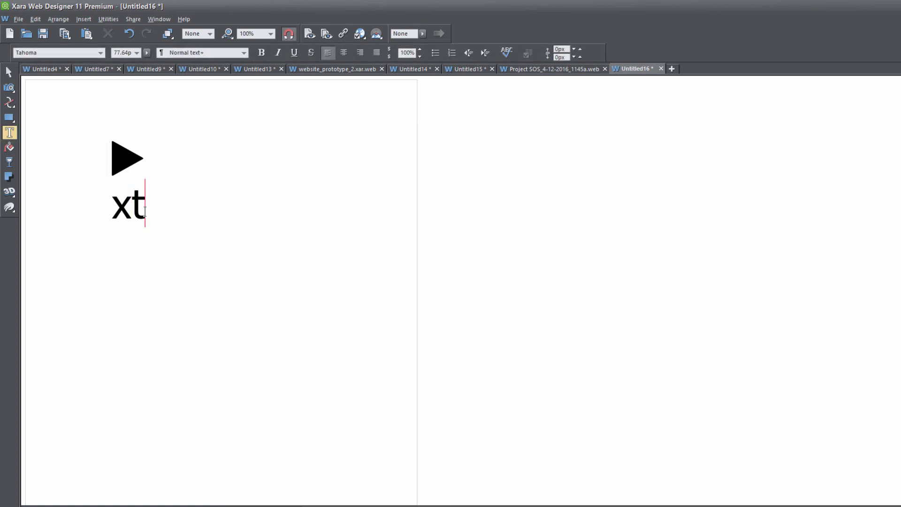
key("Return")
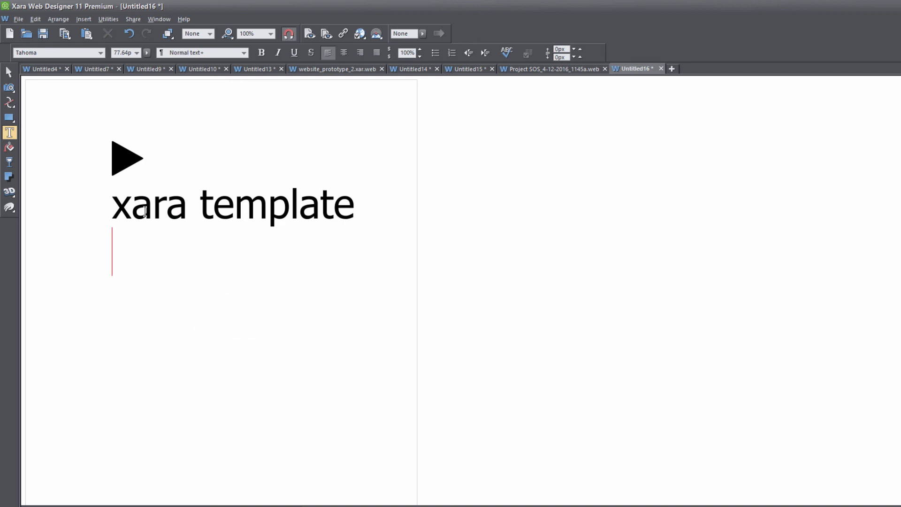
type("tm")
key("Return")
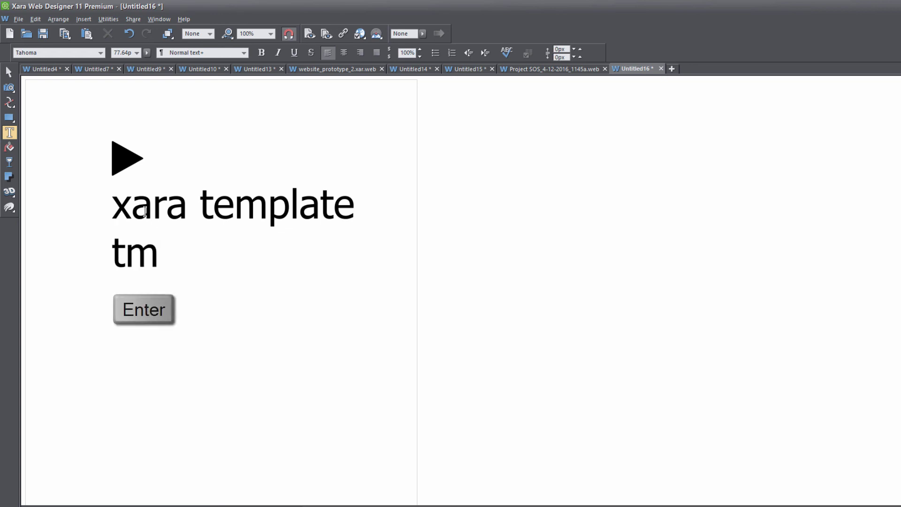